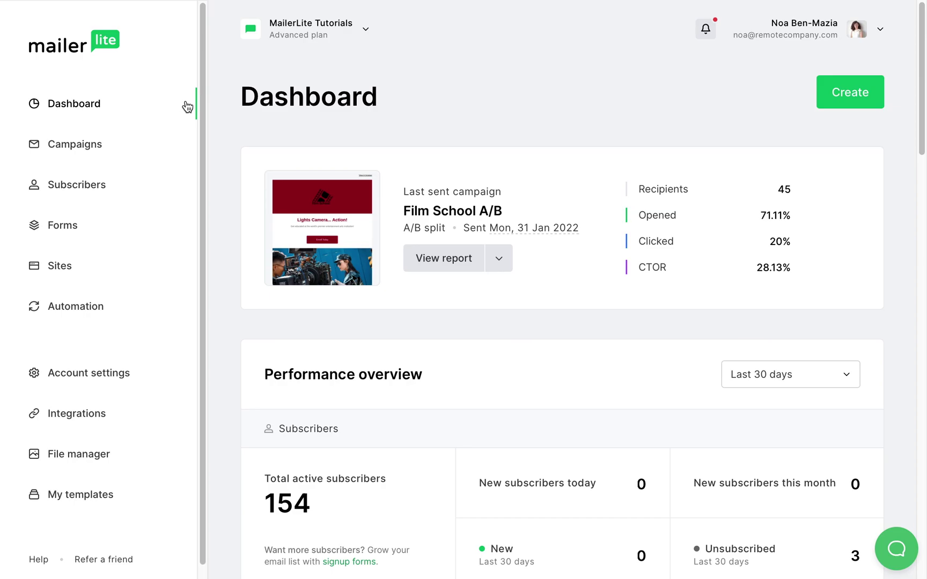
Create a Promotion form named 'Children's Charity Promo' and save its details
click(62, 227)
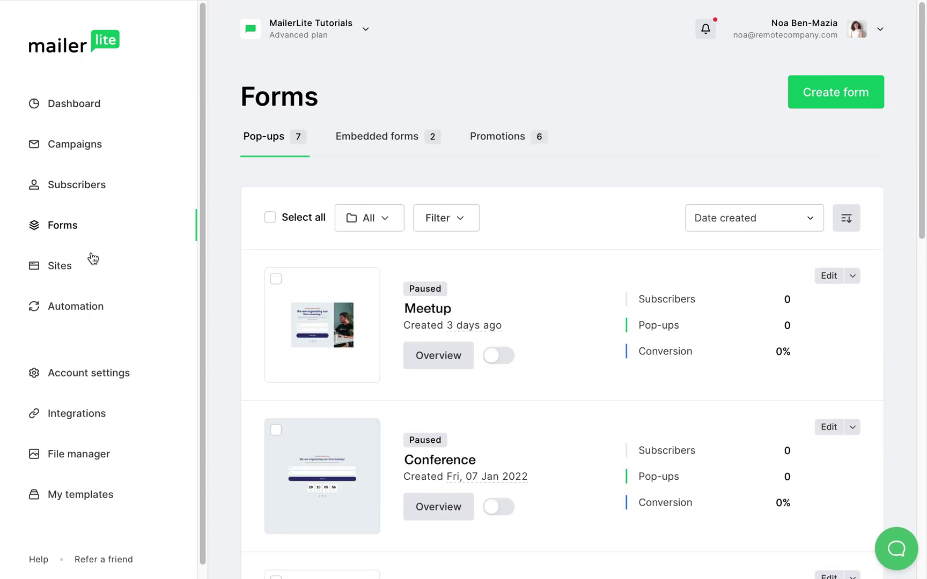
click(834, 97)
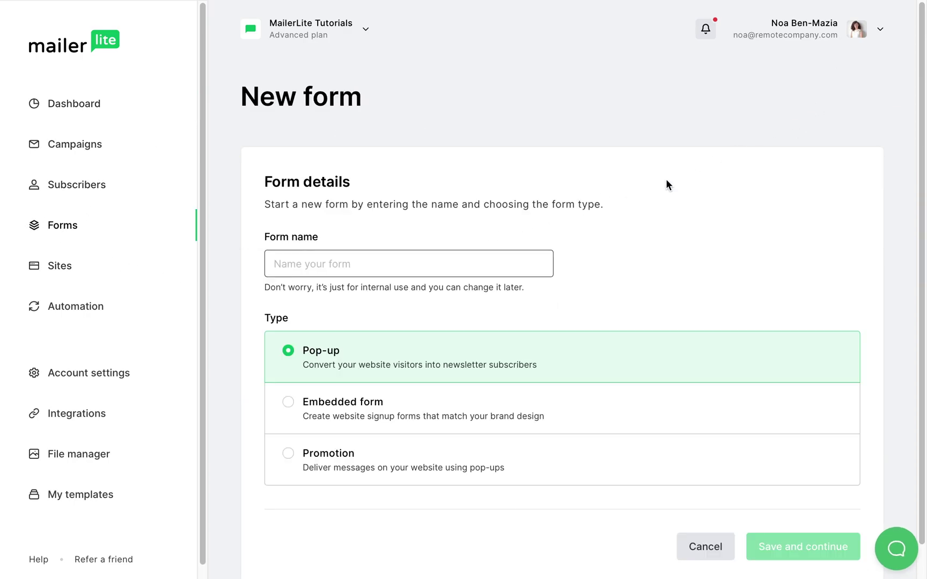
text(Children's Charity Promo)
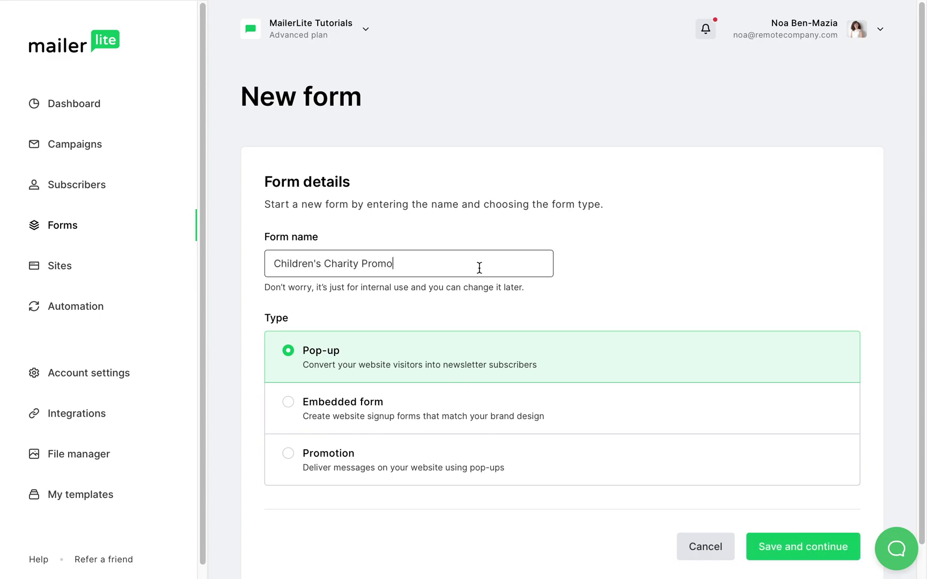
click(289, 455)
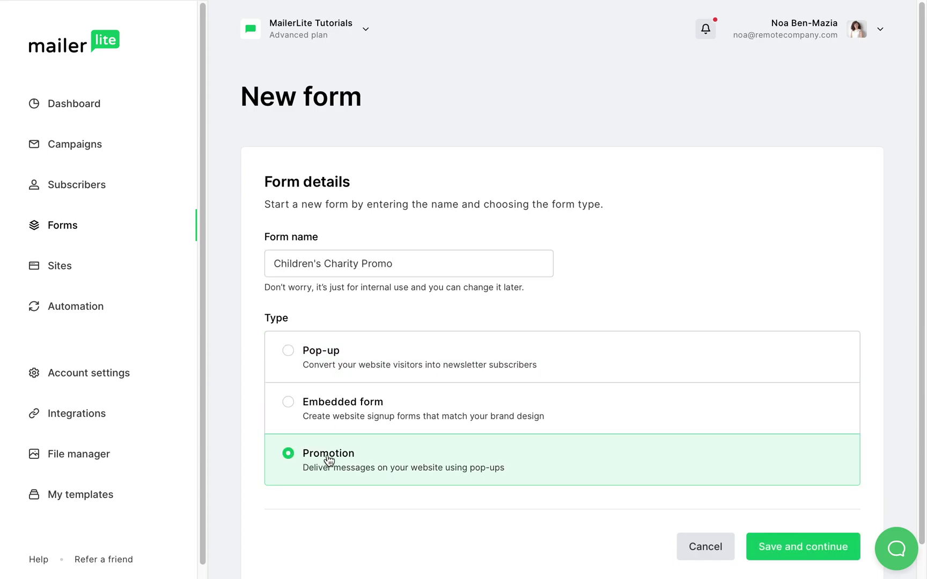
click(795, 547)
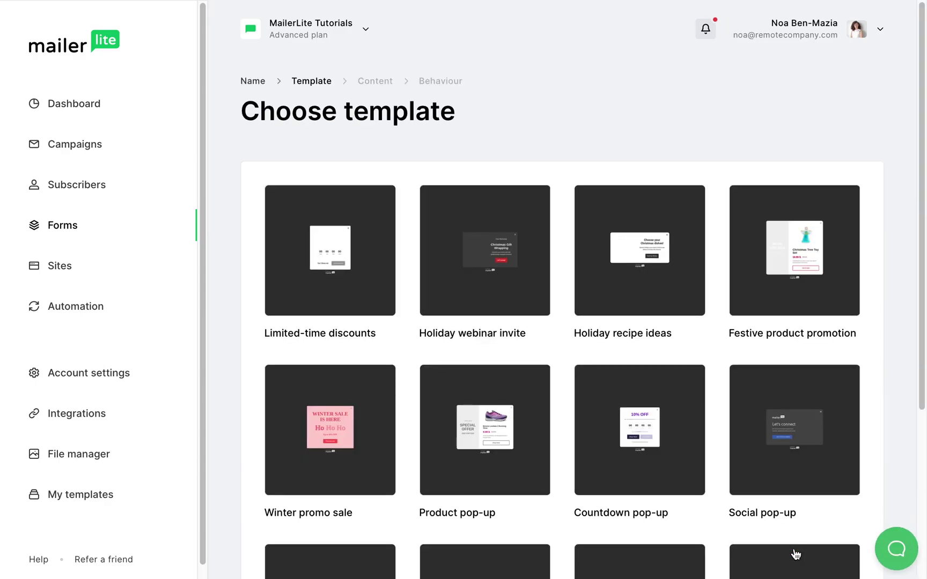
mouse_move(773, 236)
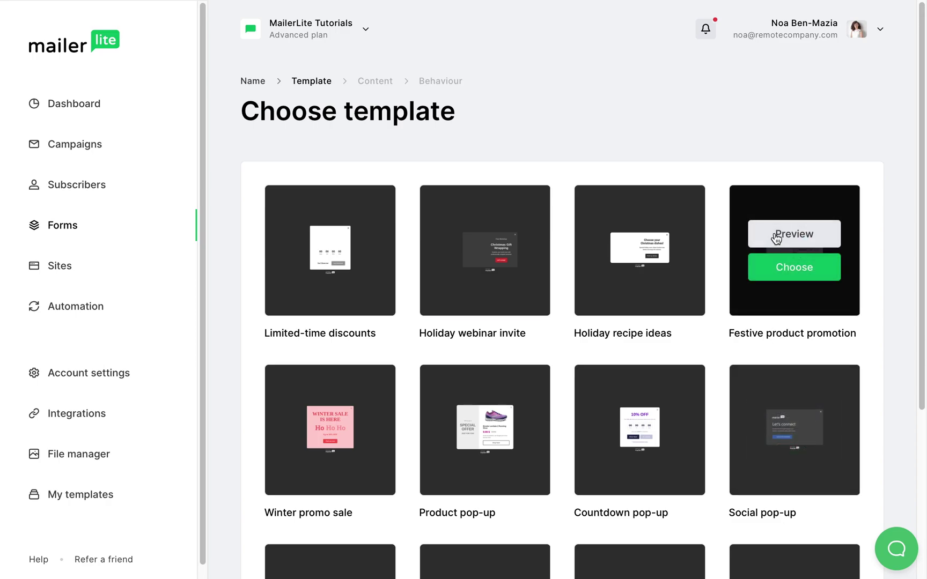
Use the Festive product promotion template, keeping the centred pop-up layout after trying slide-in and bottom bar
click(789, 271)
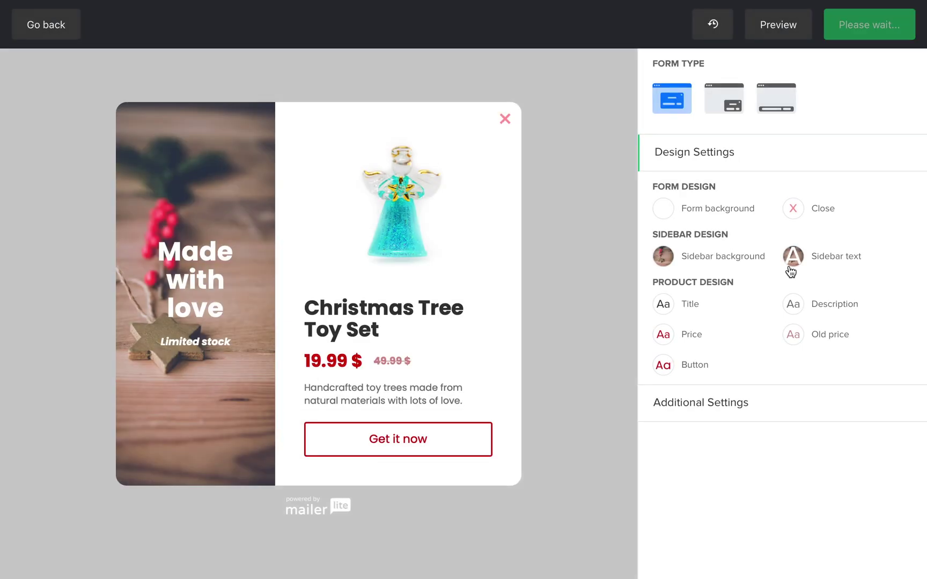
click(722, 105)
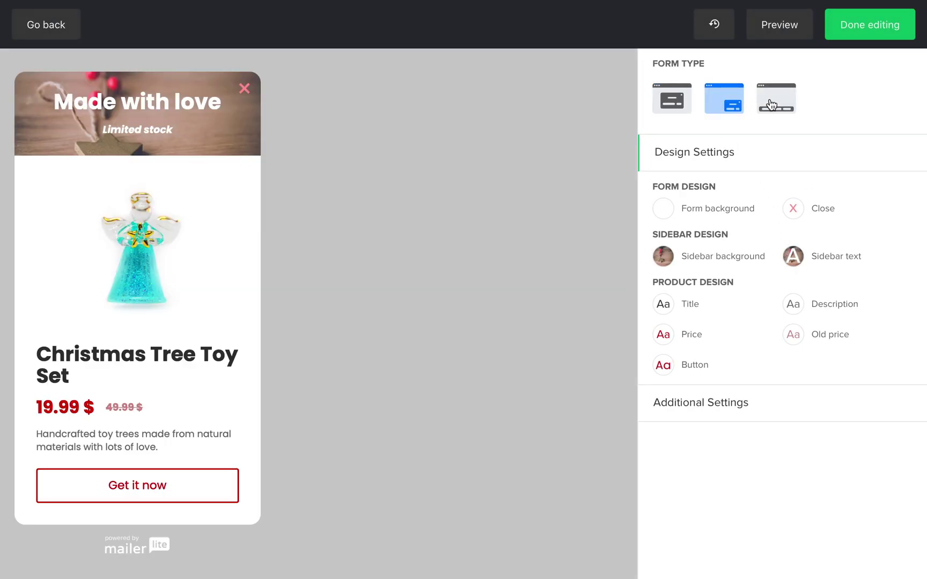
click(772, 105)
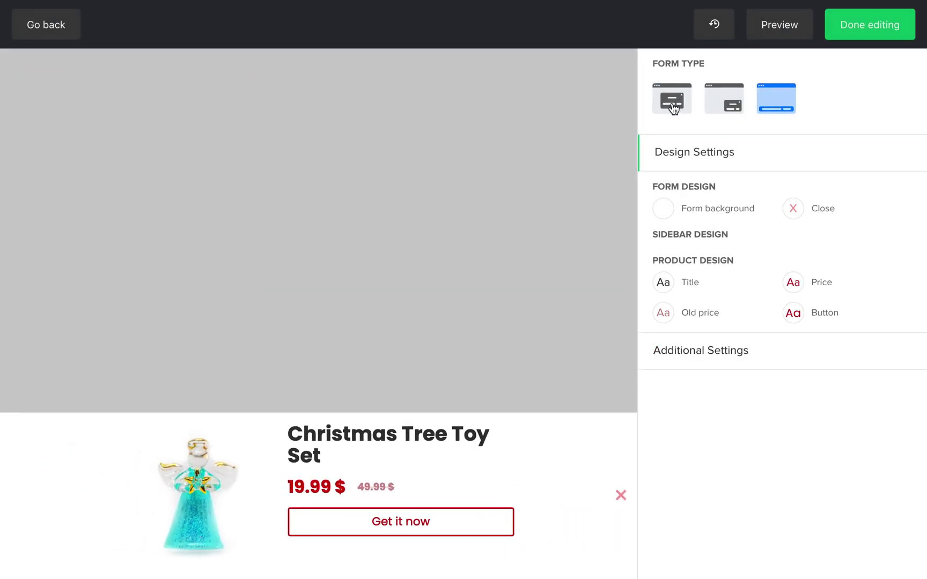
click(670, 108)
Set the sidebar background to the photo of children painting at a table
click(664, 256)
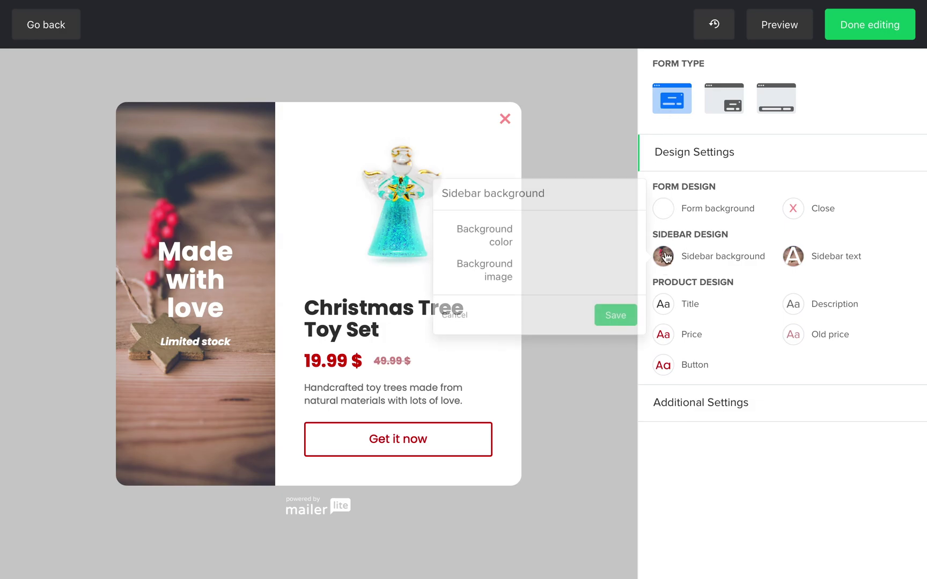
click(544, 274)
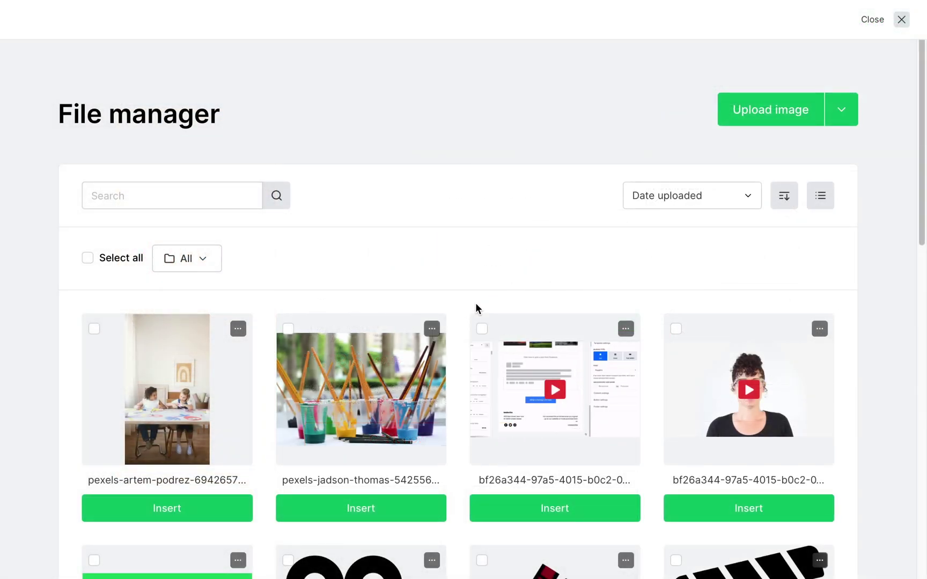
click(207, 506)
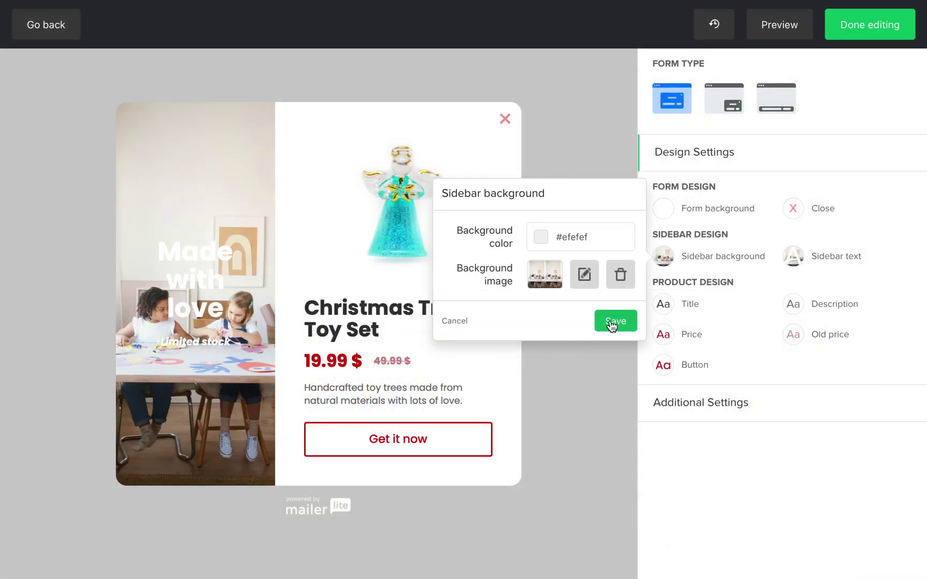
click(614, 322)
click(464, 131)
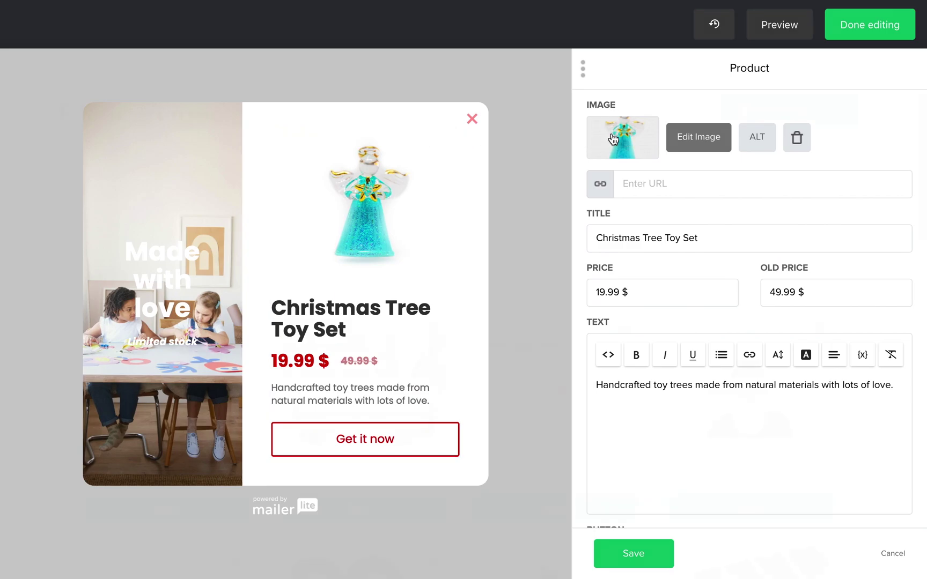
Swap the product image for the paint-brushes photo and delete the 19.99 $ and 49.99 $ prices
click(609, 138)
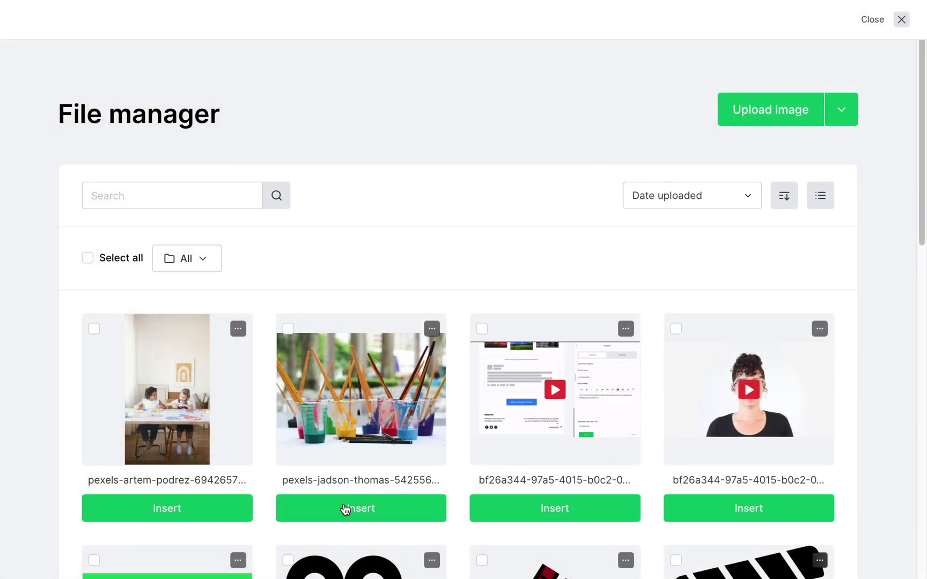
click(347, 508)
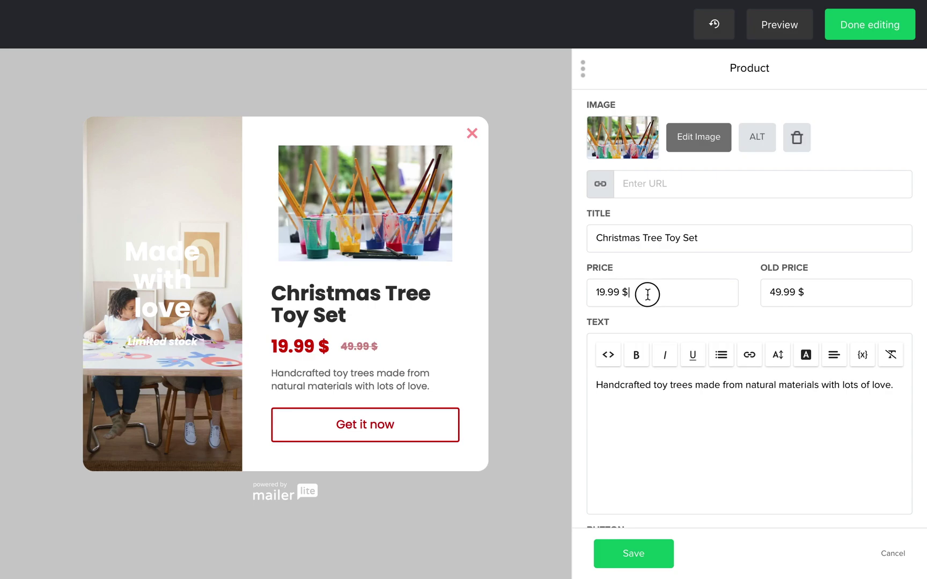
drag(647, 292, 572, 288)
key(BackSpace)
drag(819, 289, 765, 290)
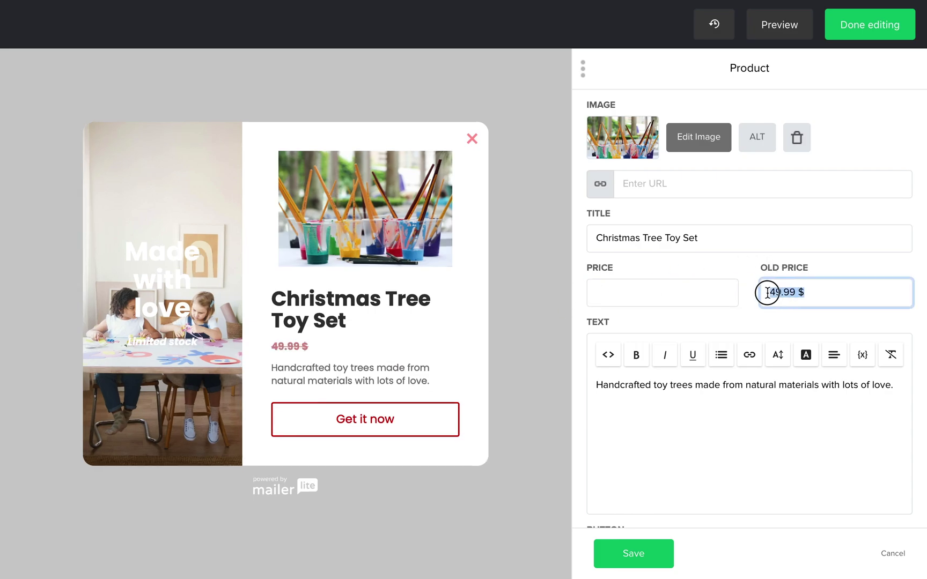
key(BackSpace)
Retitle the product 'Art Can Heal!' with the text 'Join us for a memorable night of art and social impact!'
drag(707, 236, 593, 238)
text(Art Can Heal!)
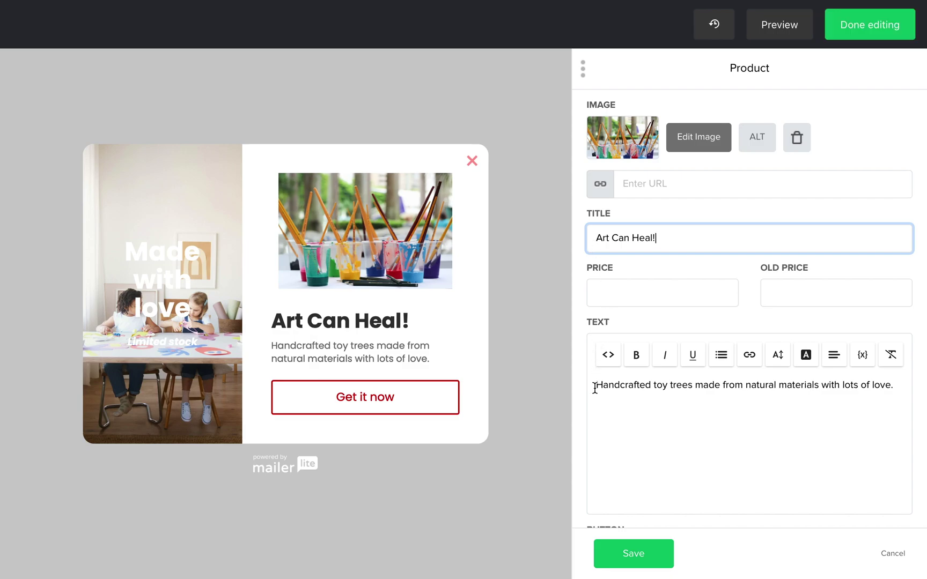
drag(594, 385, 892, 385)
text(Join us for a memorable night of art and social impact!)
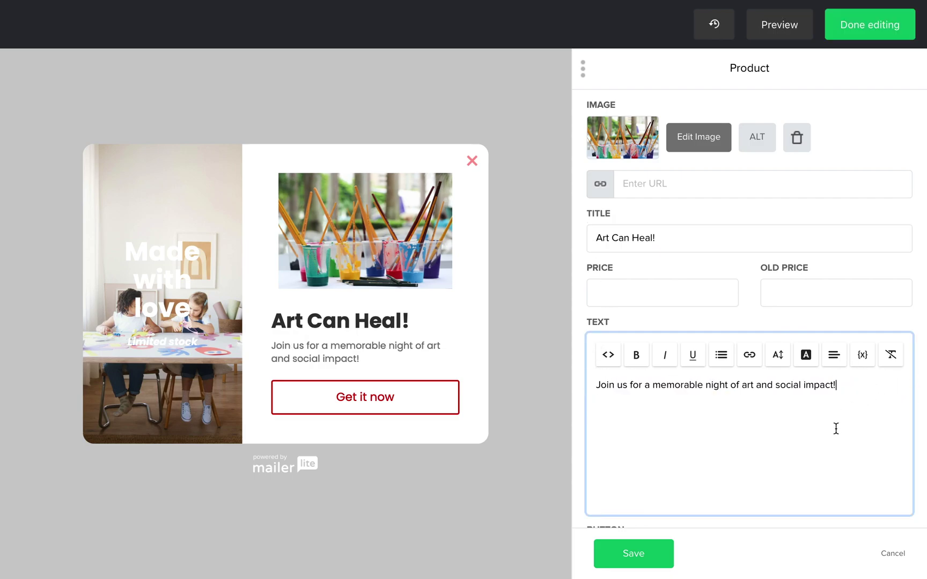
scroll(821, 447, down, 2)
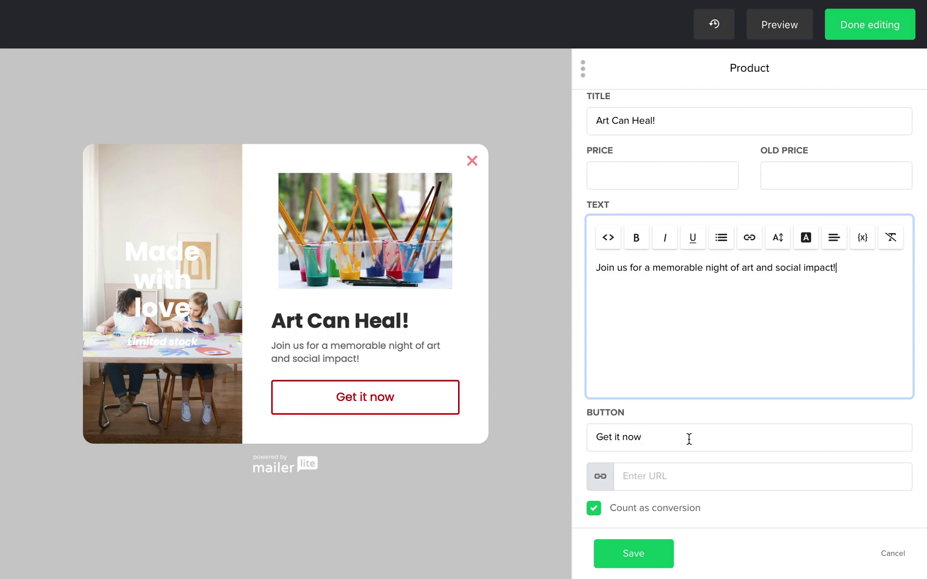
drag(639, 436, 584, 434)
text(Donate Now!)
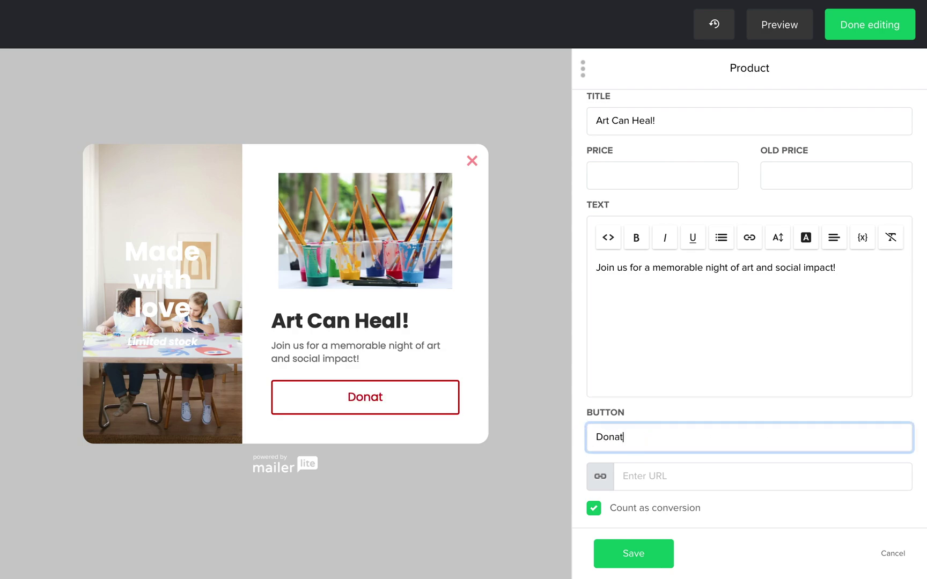
click(654, 476)
text(www.)
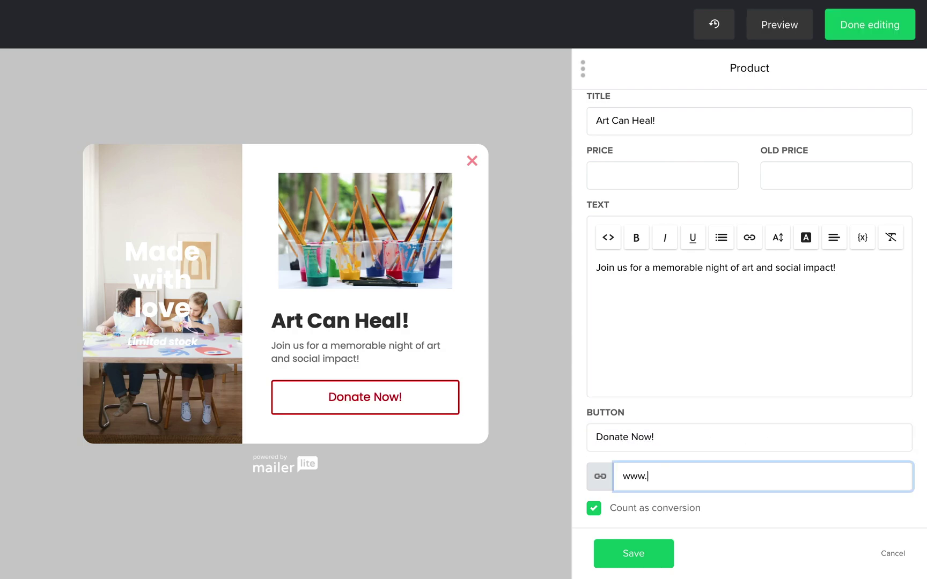
text(mailerlite.com)
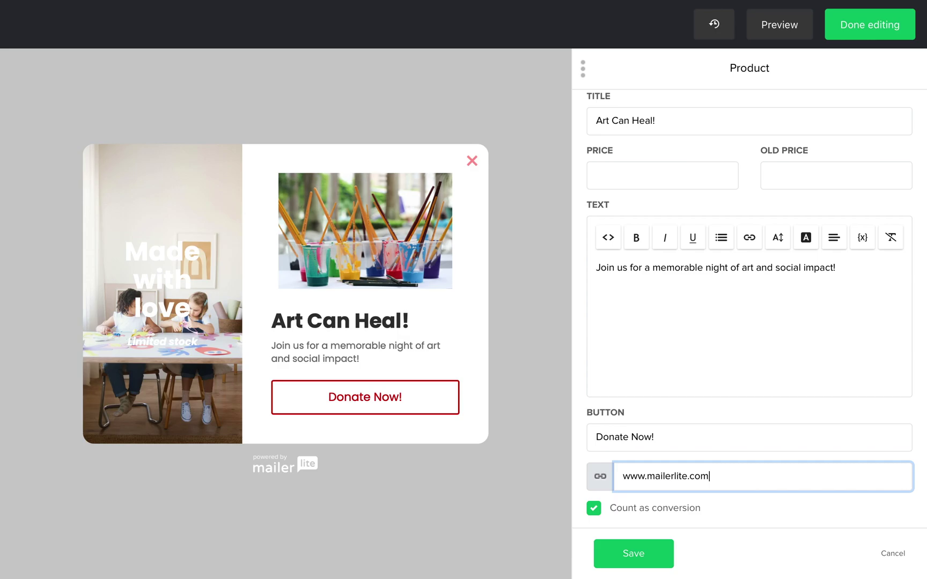
click(633, 554)
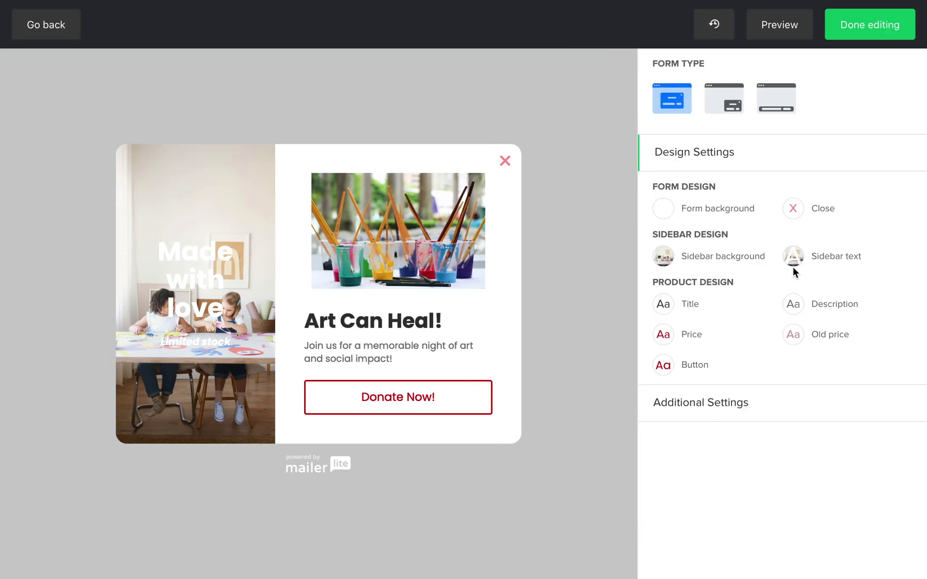
Make the sidebar text dark red
click(793, 265)
click(670, 212)
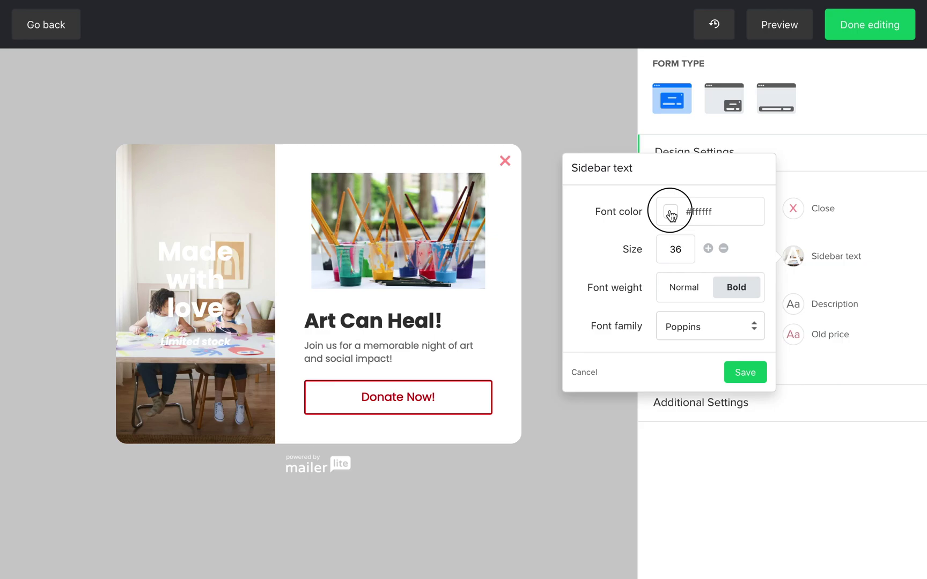
click(728, 279)
click(744, 372)
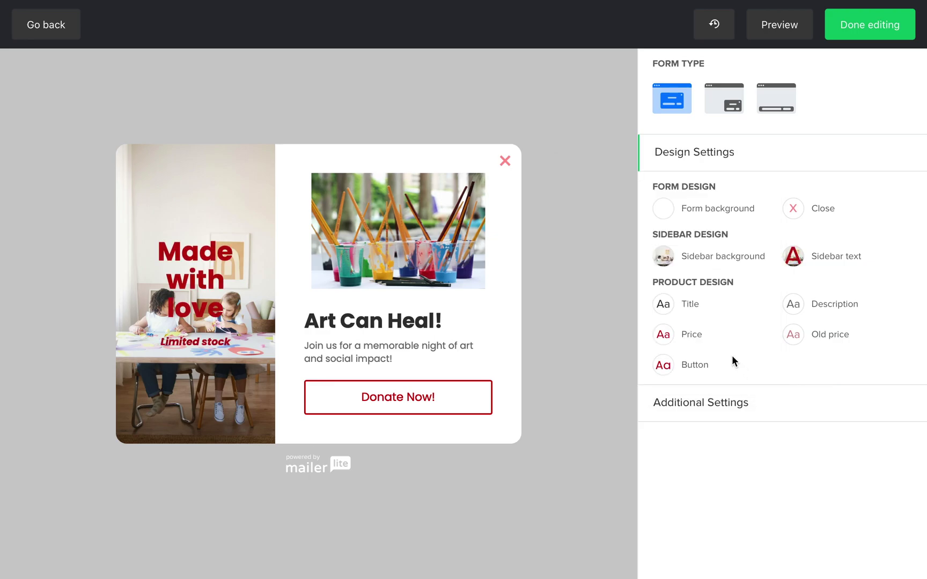
Give the Donate Now! button a #ba0b0b dark red border and dark red hover background
click(665, 365)
click(540, 330)
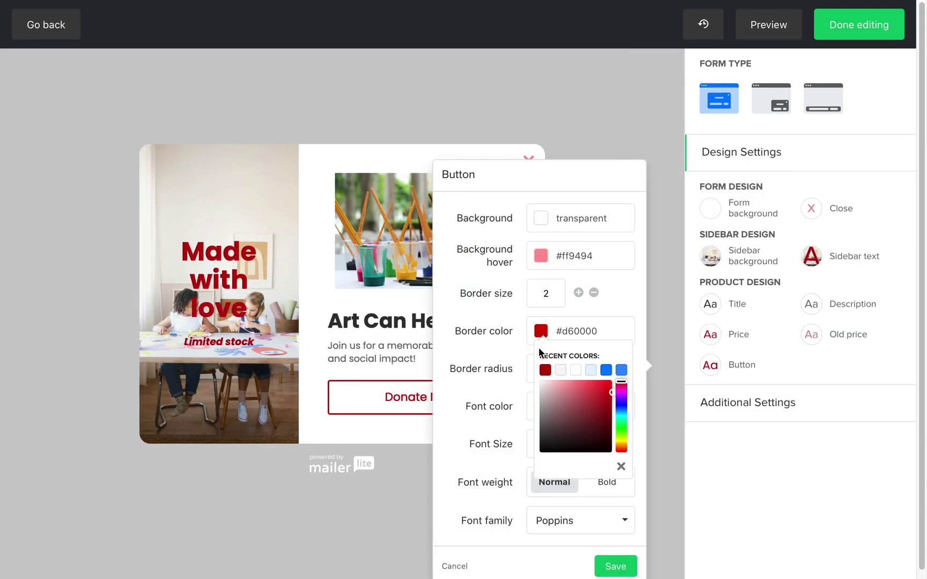
click(544, 370)
click(541, 256)
click(545, 295)
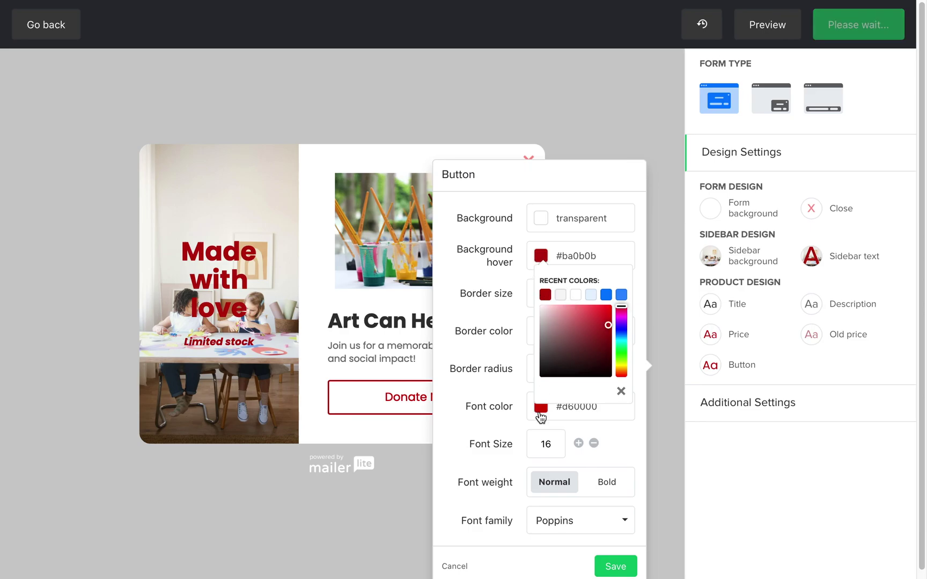
Make the button text black #000000, round its corners to radius 25, and save the style
click(542, 408)
drag(606, 497, 614, 534)
click(621, 542)
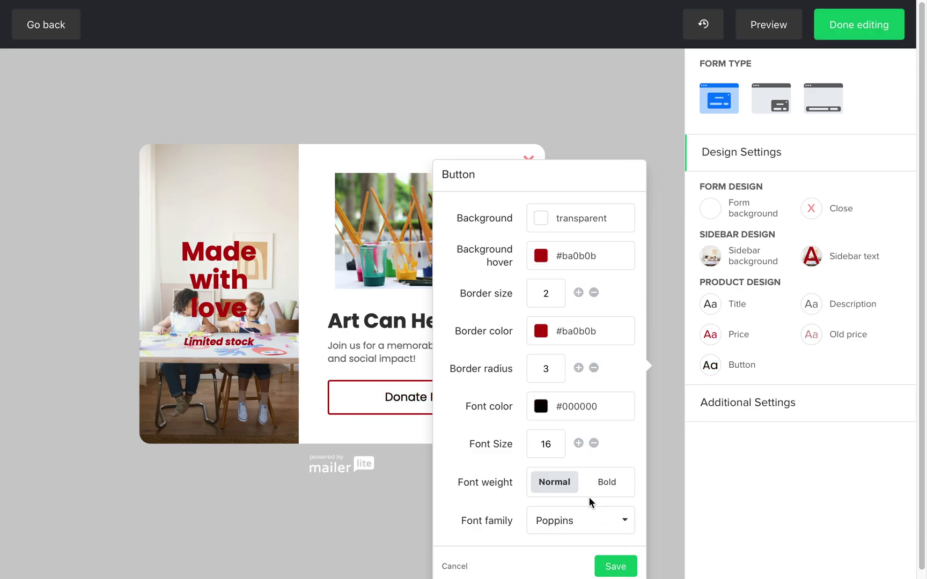
click(578, 368)
click(578, 368)
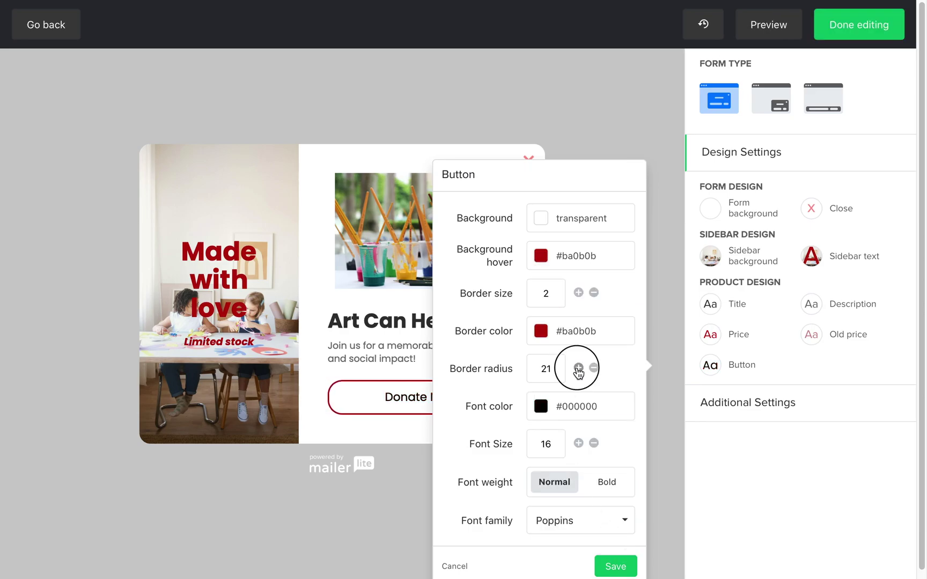
click(578, 368)
click(605, 564)
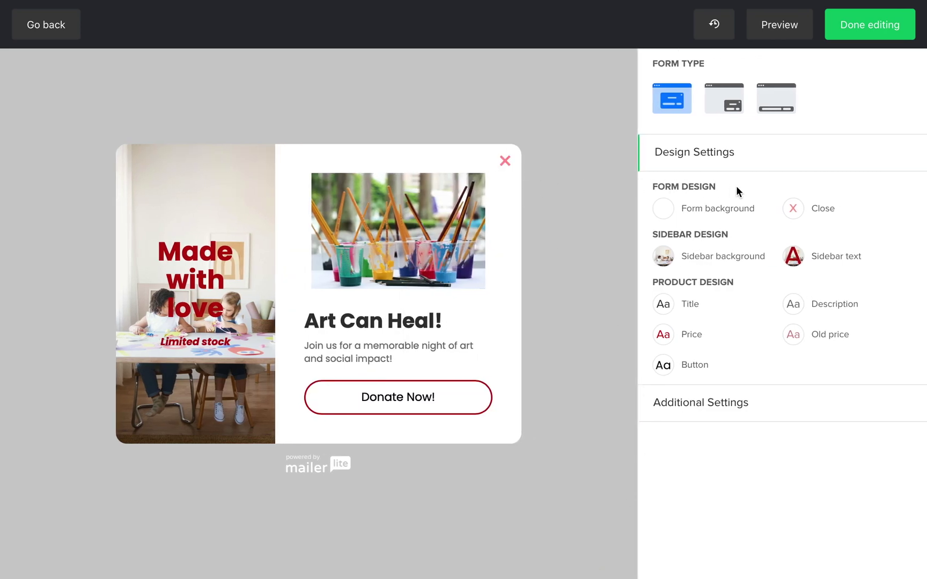
Color the close X with the recently used dark red and save
click(794, 208)
click(670, 176)
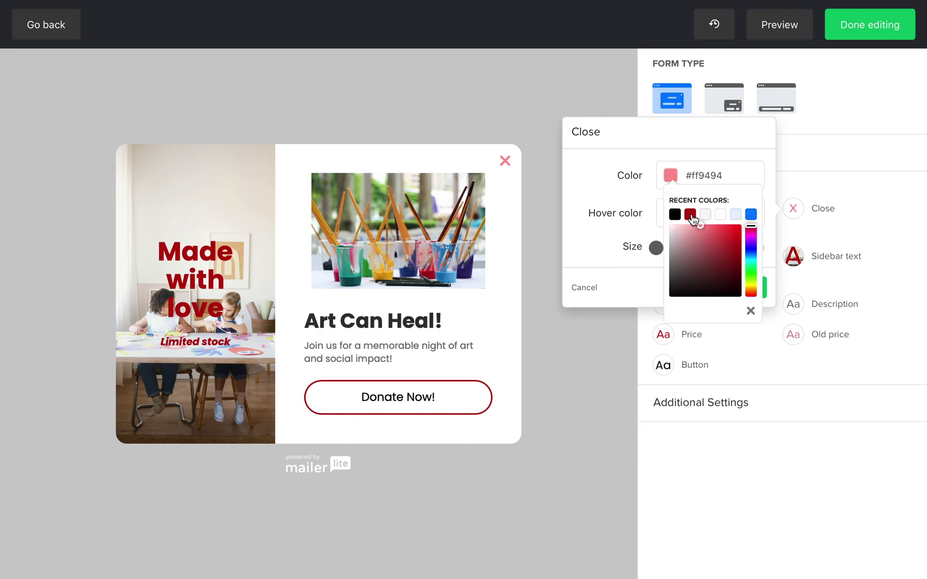
click(690, 212)
click(750, 308)
click(745, 288)
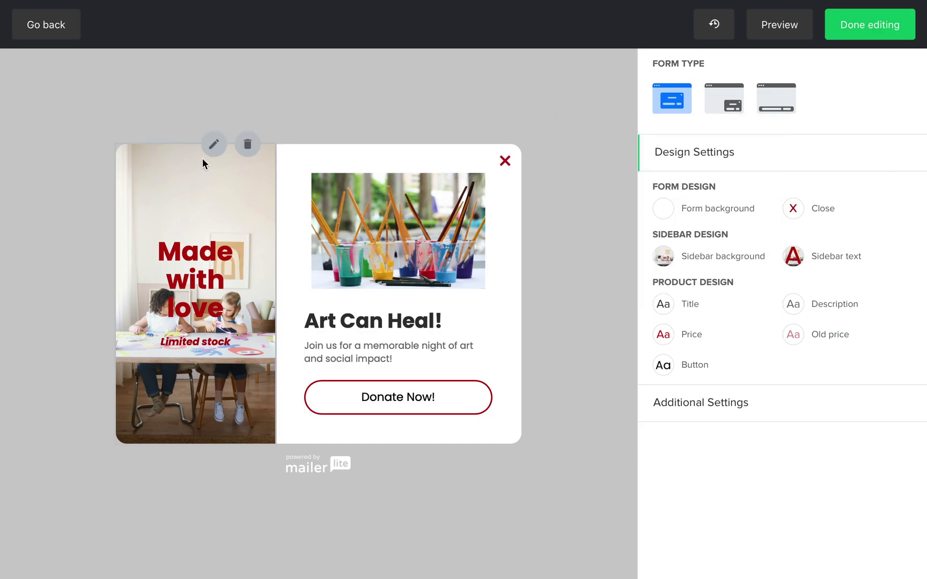
Replace the sidebar text with 'Do It For The Kids!' and save
click(213, 143)
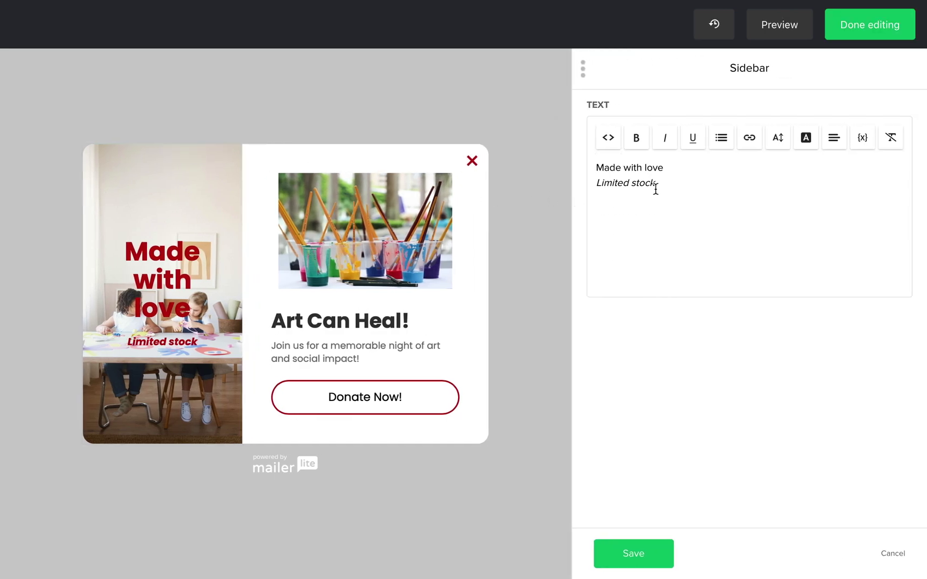
drag(656, 185, 585, 161)
text(Do It For The Kids!)
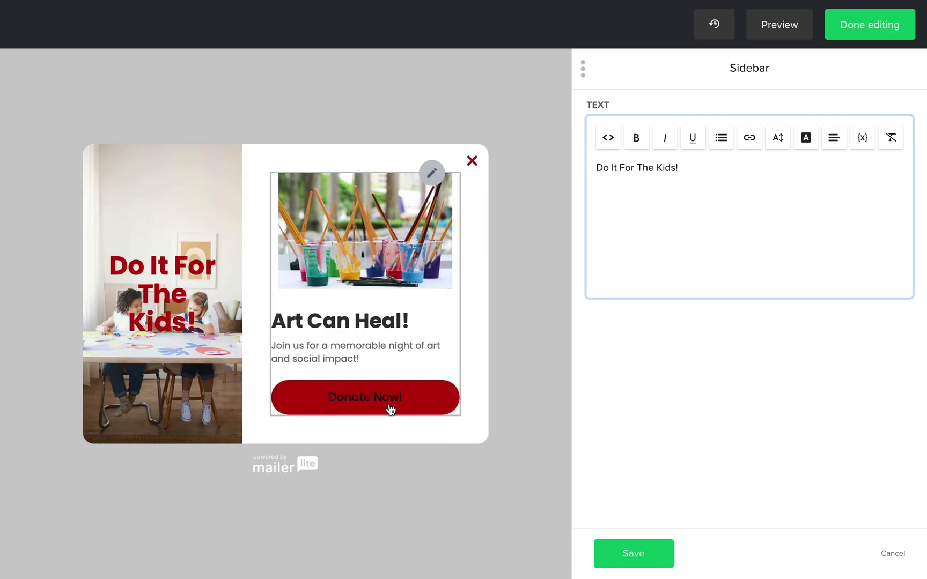
click(623, 552)
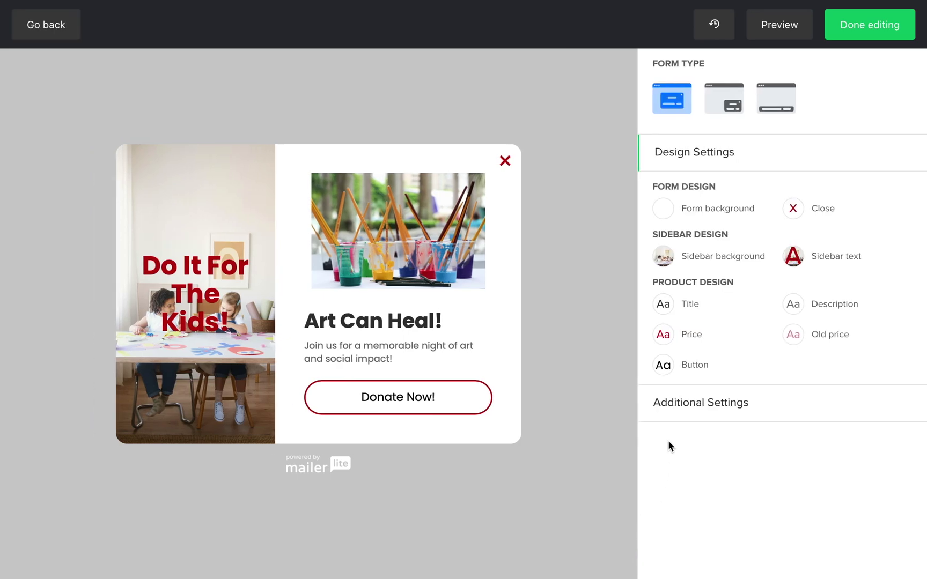
Keep the sidebar aligned Left with the gray overlay on, after trying the other alignments
click(673, 403)
click(683, 249)
click(749, 250)
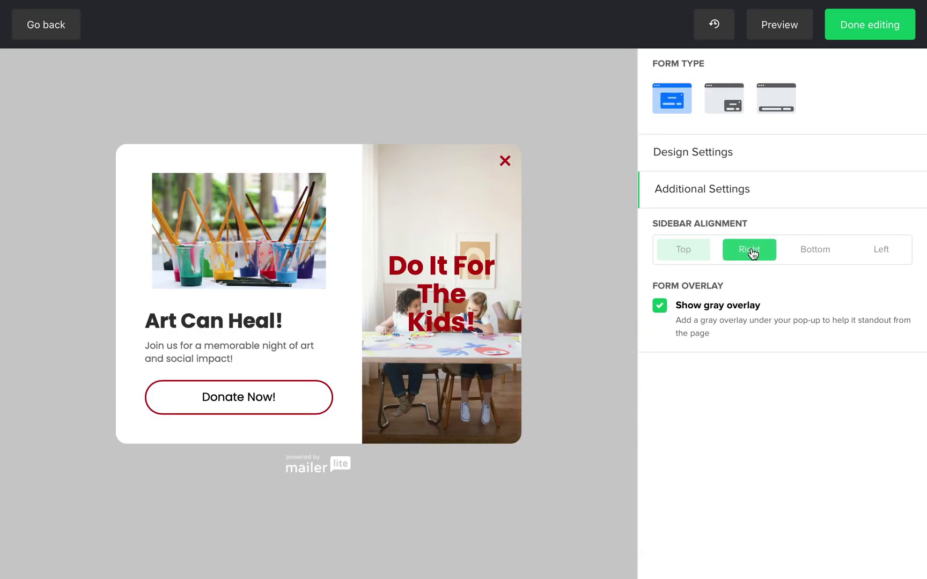
click(814, 250)
click(871, 250)
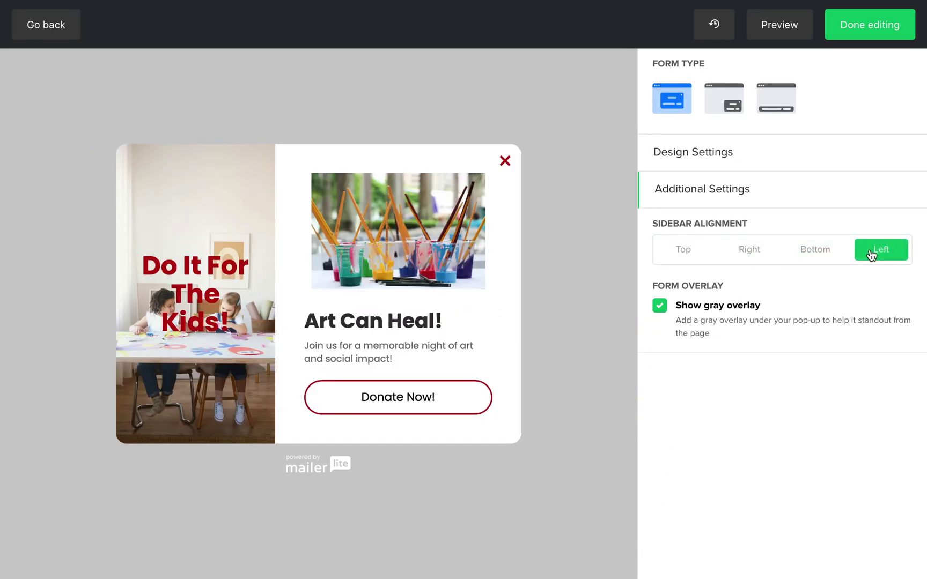
click(659, 305)
click(659, 307)
click(676, 189)
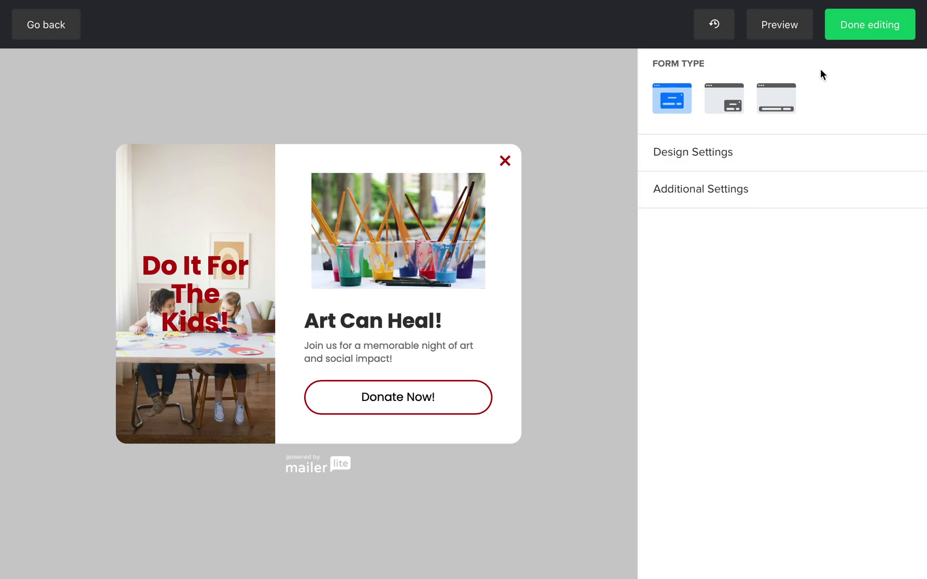
Finish the design, turn off the before-closing and on-scroll triggers, and set a 10-second wait
click(861, 34)
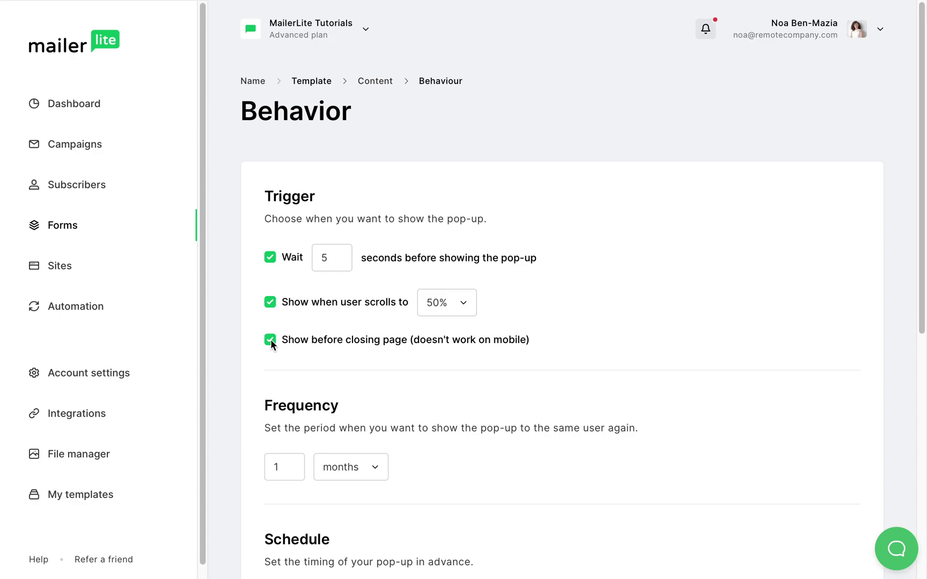
click(271, 339)
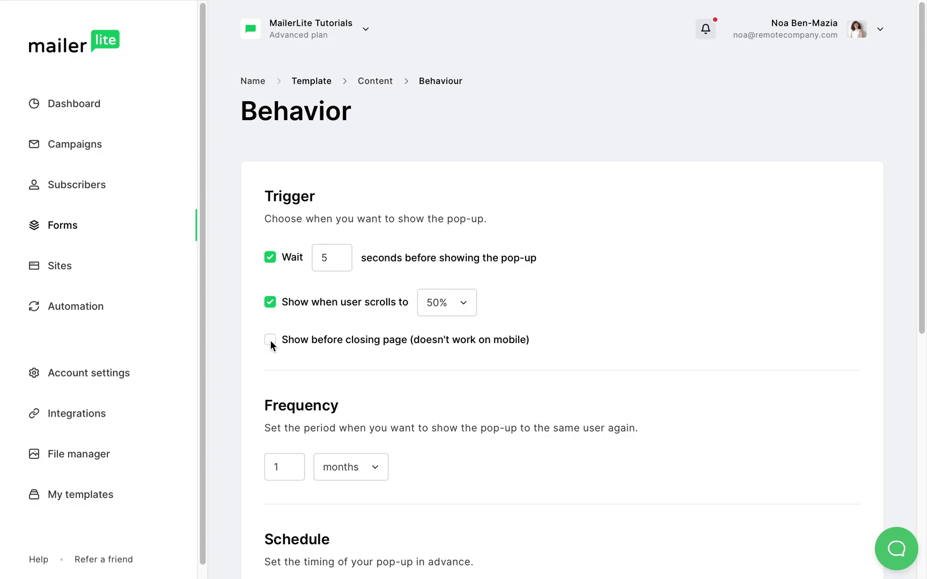
click(270, 301)
double_click(322, 258)
scroll(278, 386, down, 3)
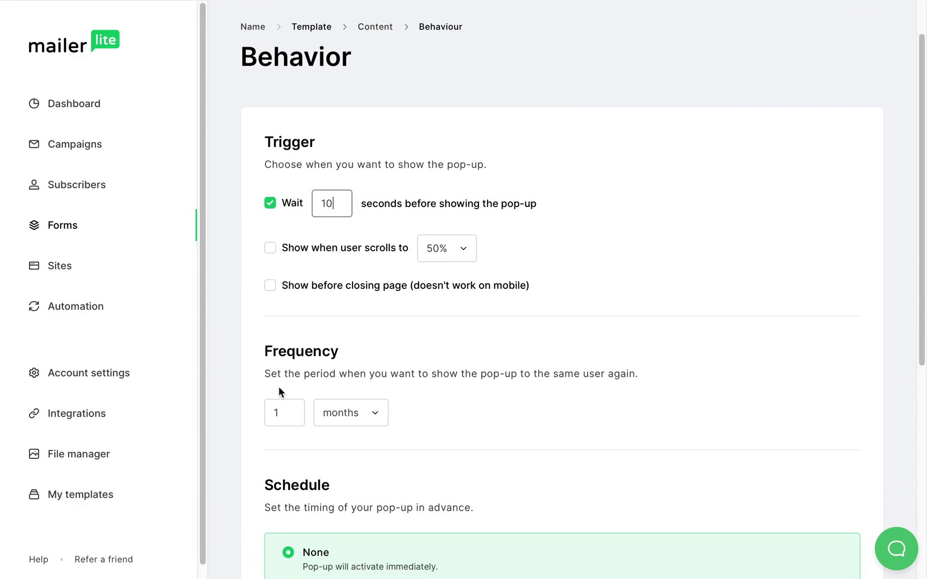
Leave the repeat frequency at once every 1 months
click(377, 328)
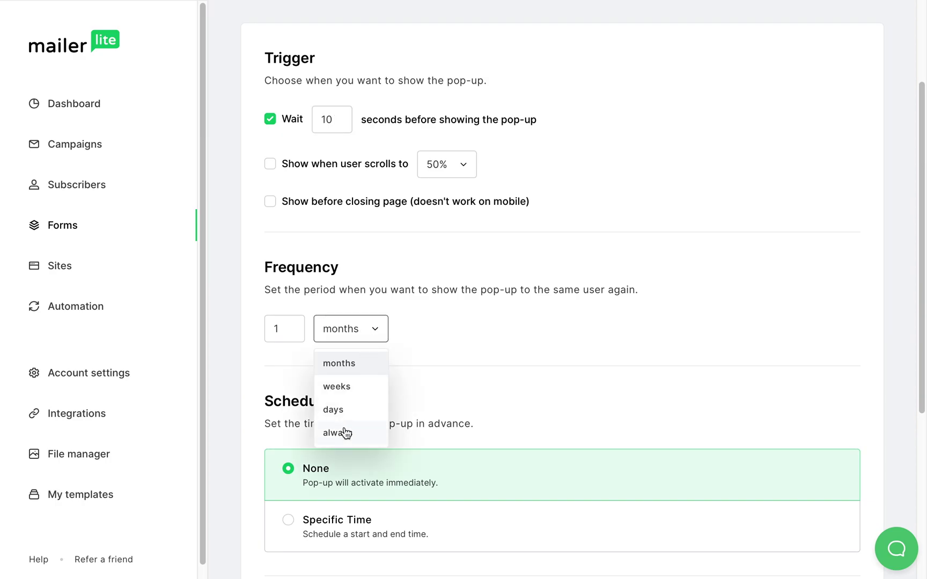
click(427, 353)
scroll(427, 354, down, 3)
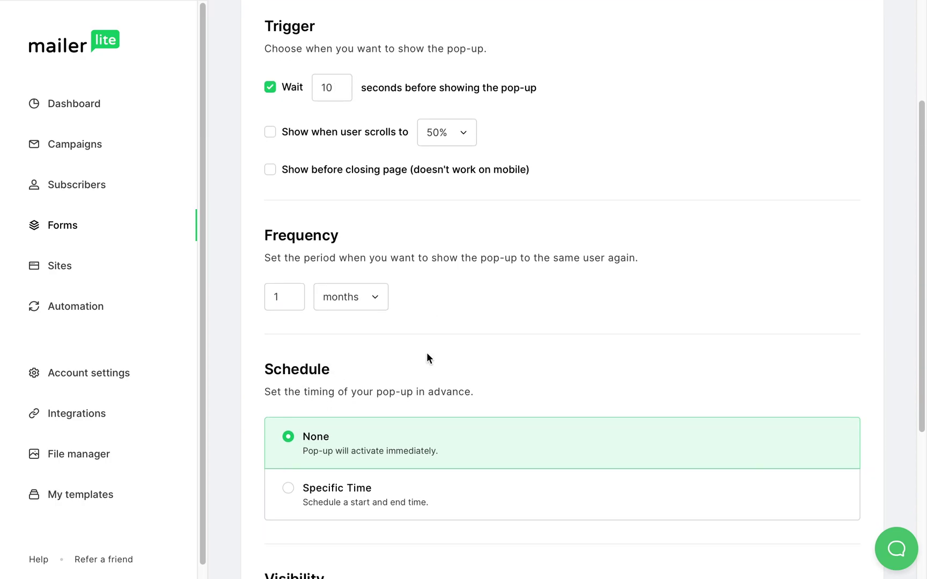
scroll(424, 362, down, 1)
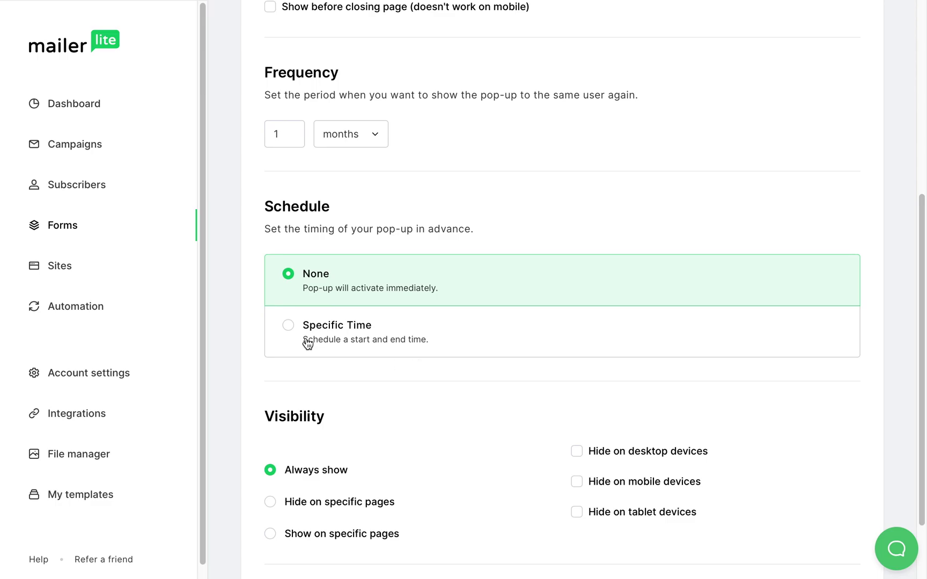
click(290, 329)
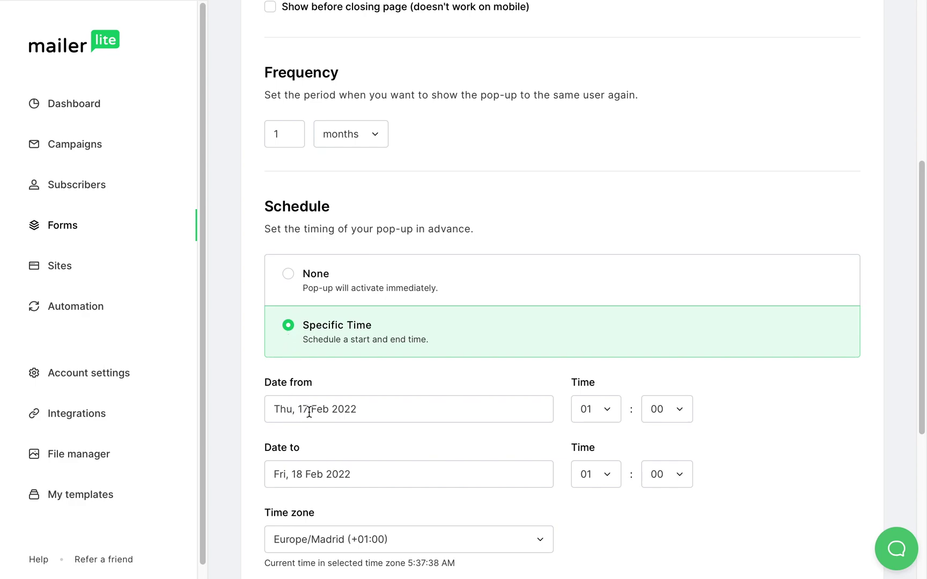
click(309, 412)
scroll(311, 409, down, 3)
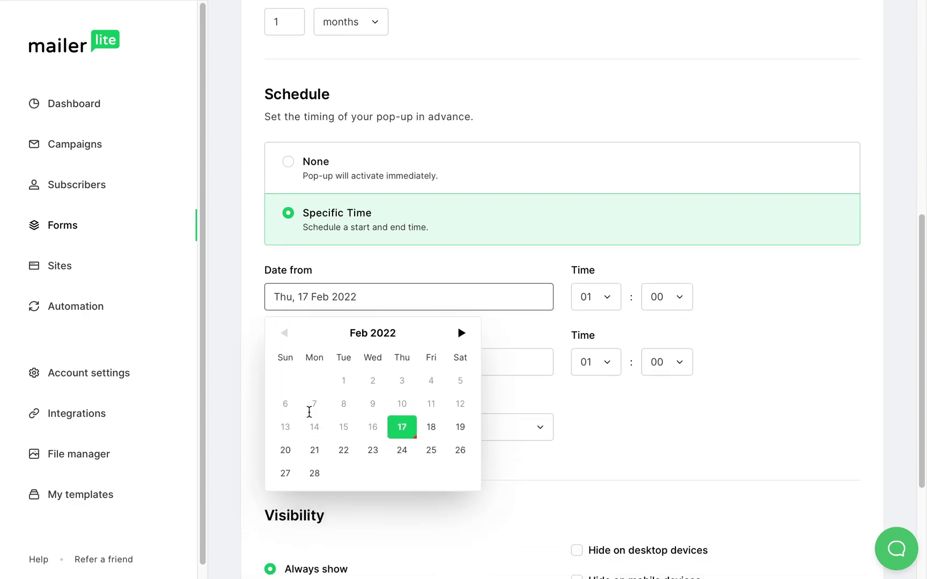
click(461, 333)
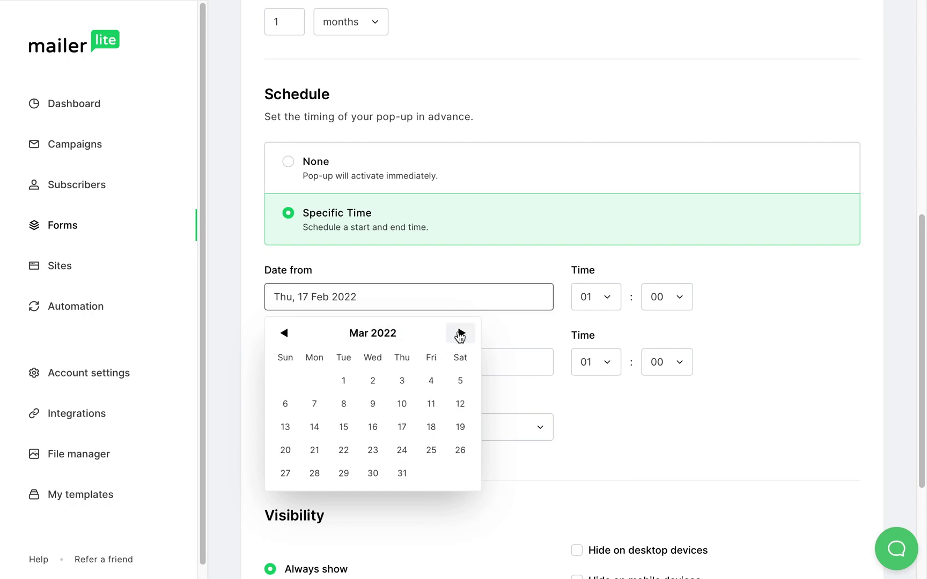
click(284, 333)
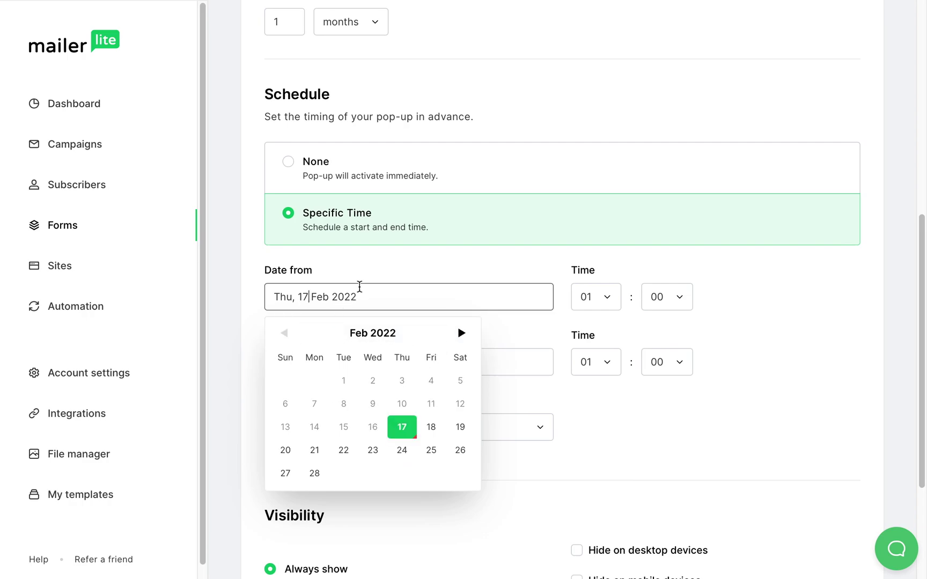
click(364, 277)
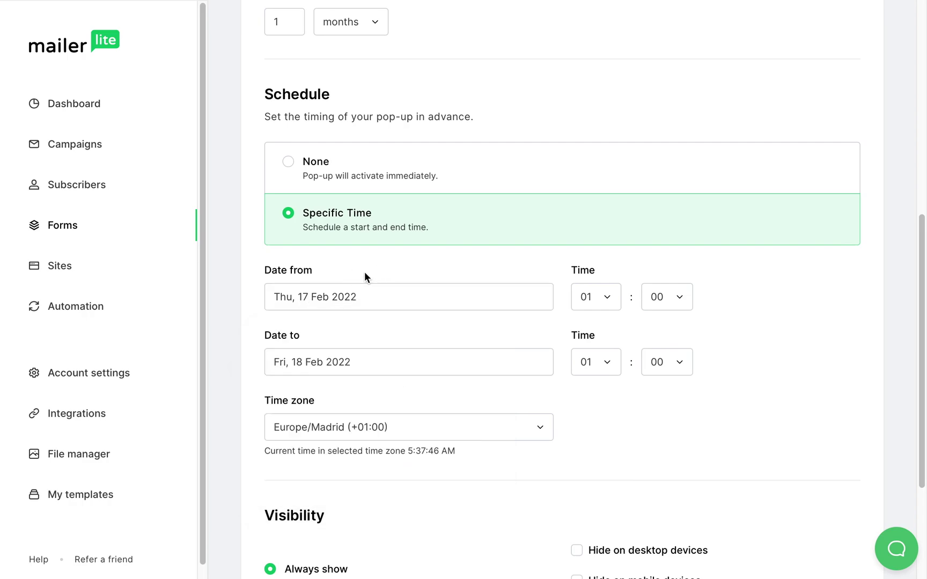
click(288, 161)
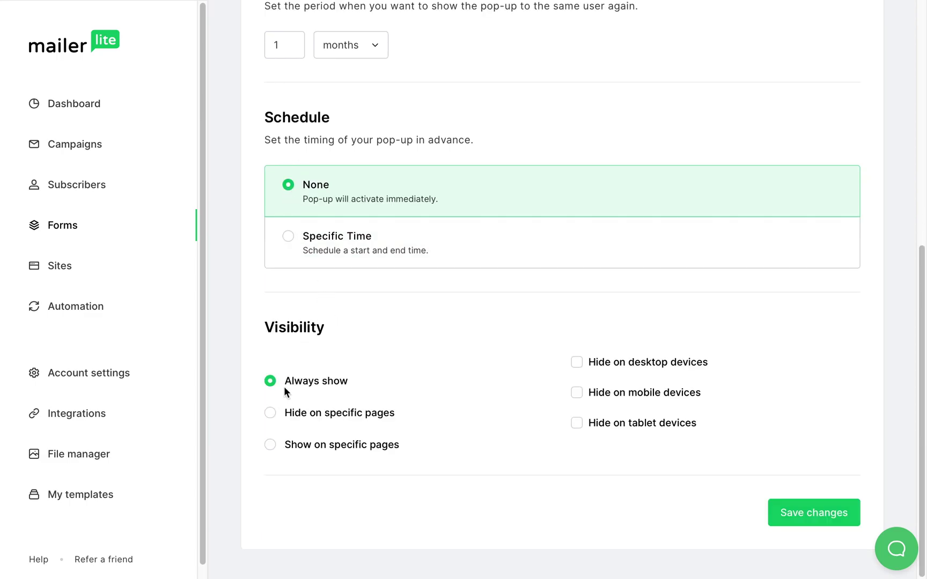
click(271, 416)
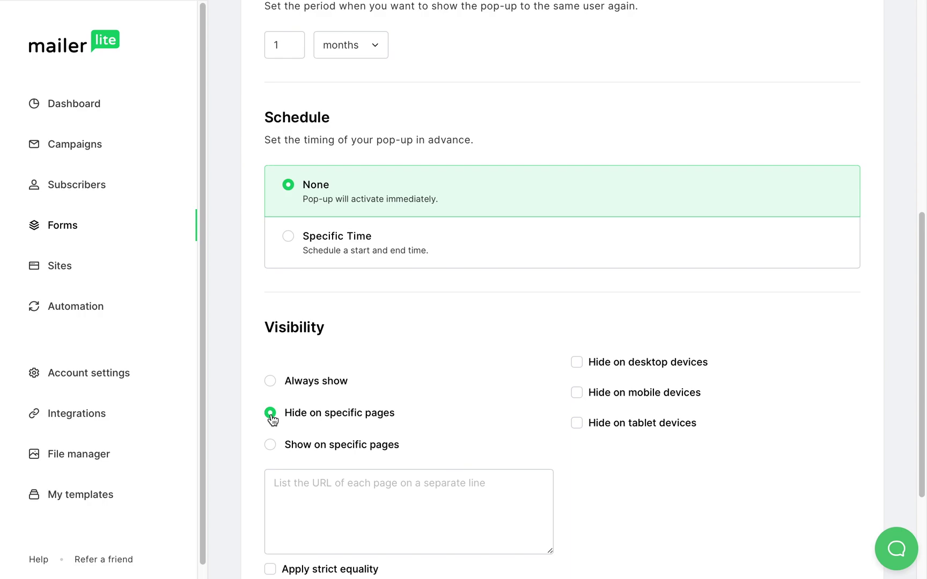
scroll(272, 418, down, 3)
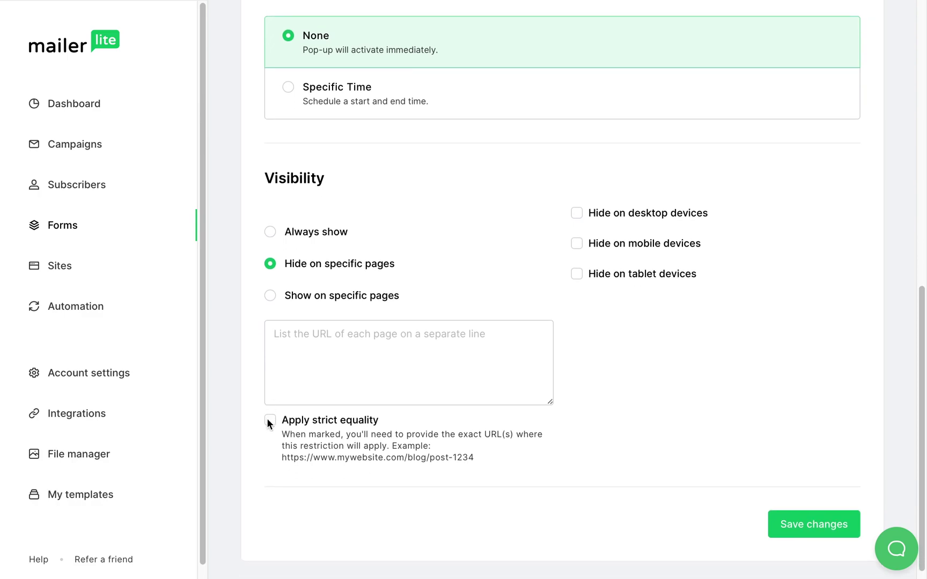
click(270, 421)
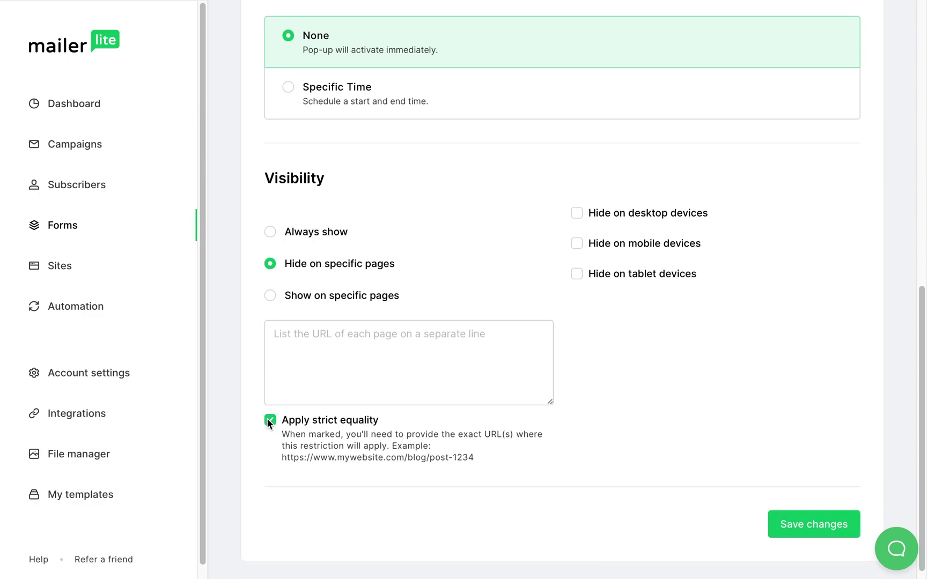
click(293, 333)
text(www.don'tshow.com)
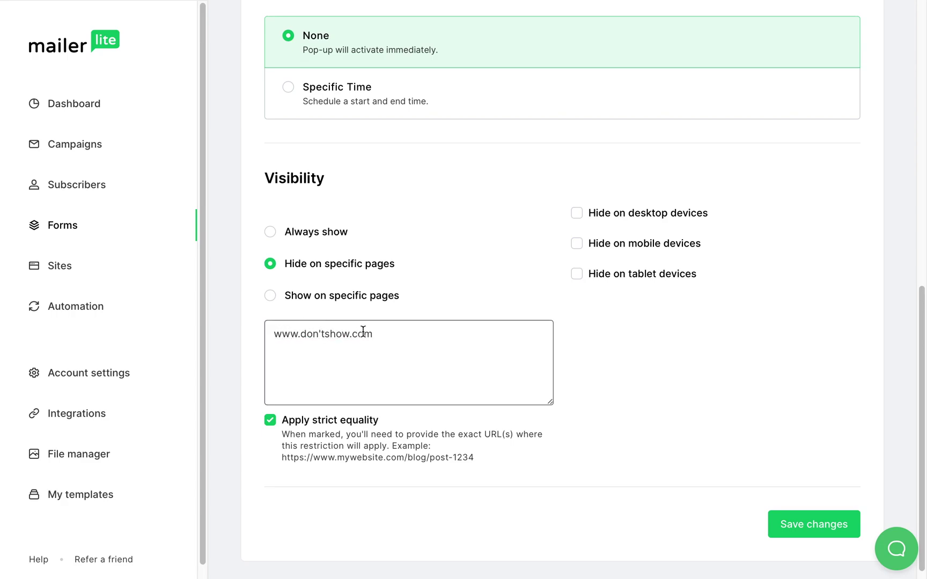
drag(375, 333, 259, 331)
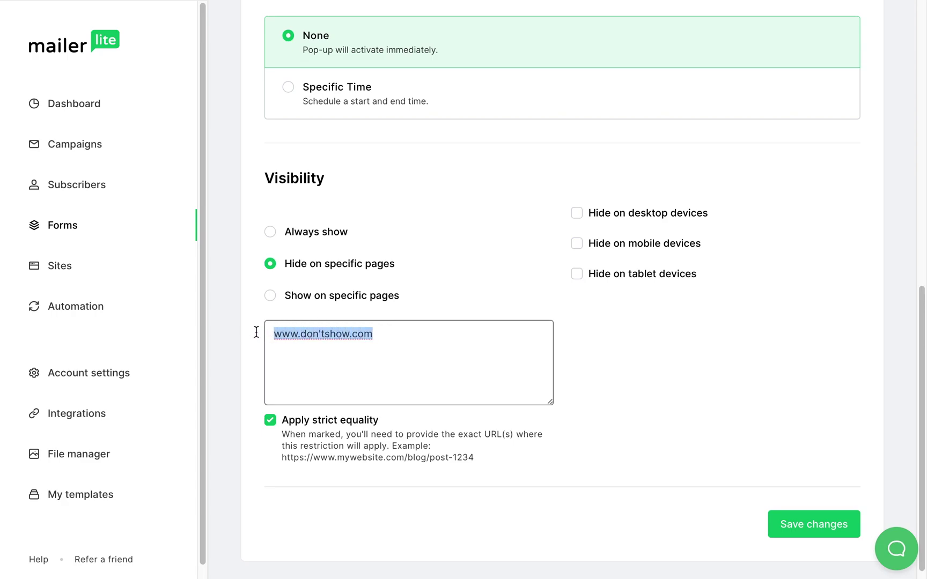
key(BackSpace)
click(270, 233)
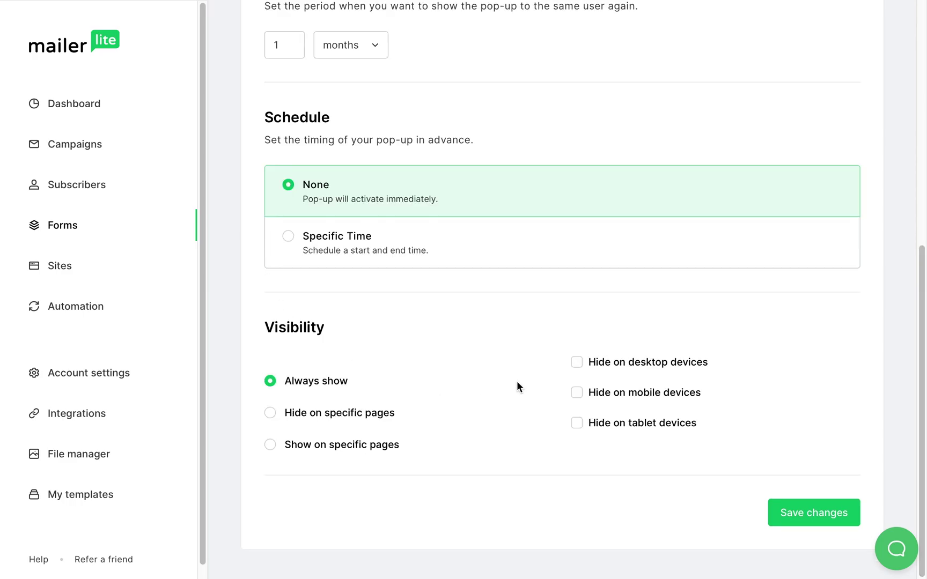
Save the behaviour settings and scroll the Setup page down to the Continue button
click(814, 513)
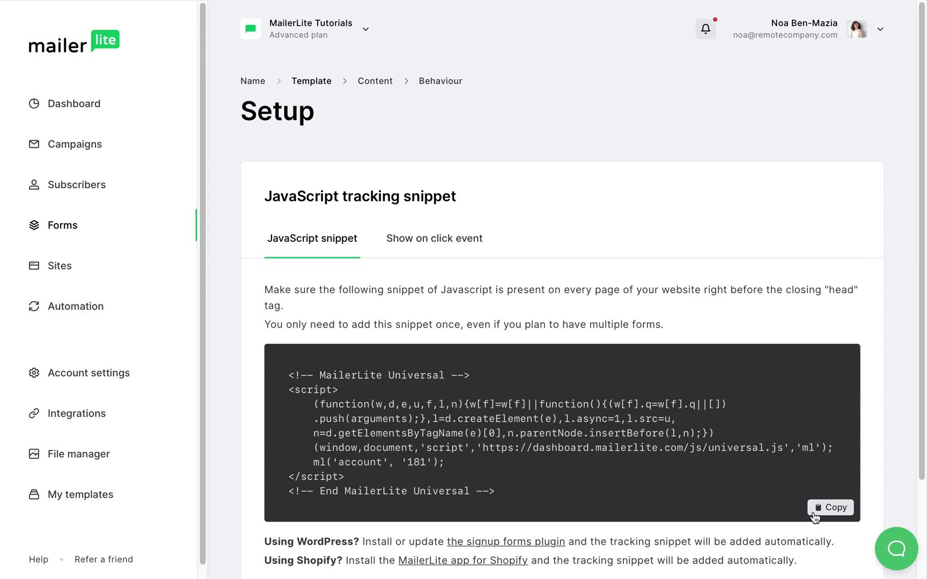
scroll(814, 516, down, 2)
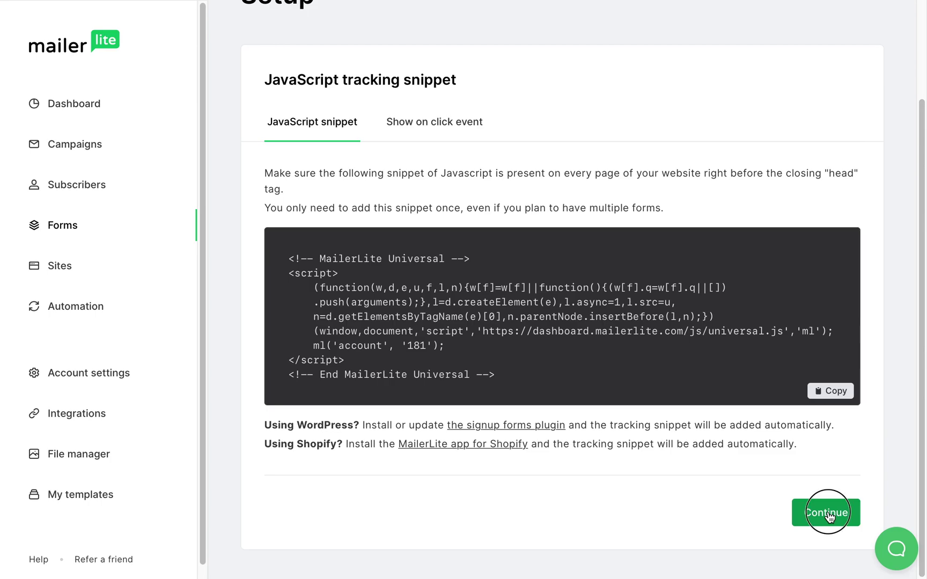
Continue to the Children's Charity Promo overview and scroll through its Behaviour and tracking snippet sections
click(828, 515)
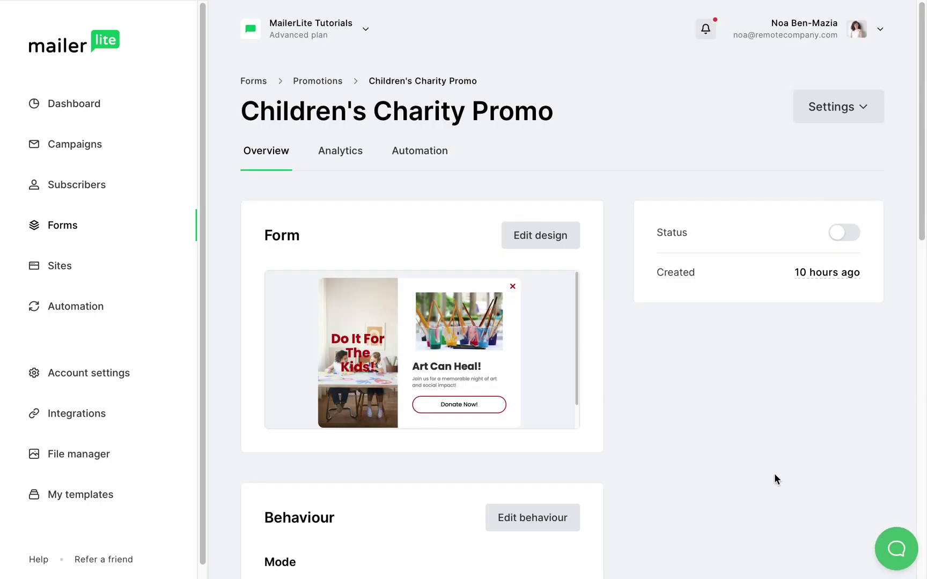
scroll(667, 406, down, 5)
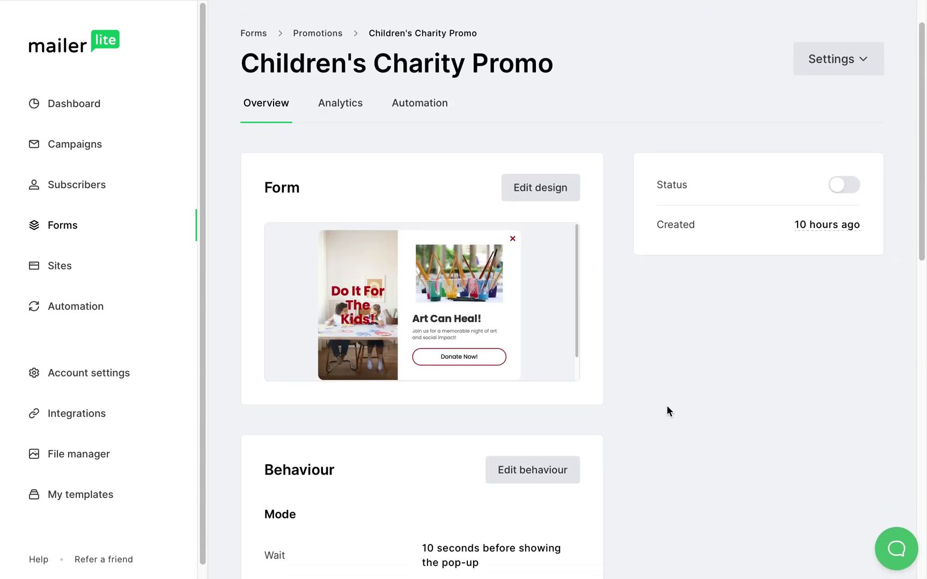
scroll(667, 407, down, 5)
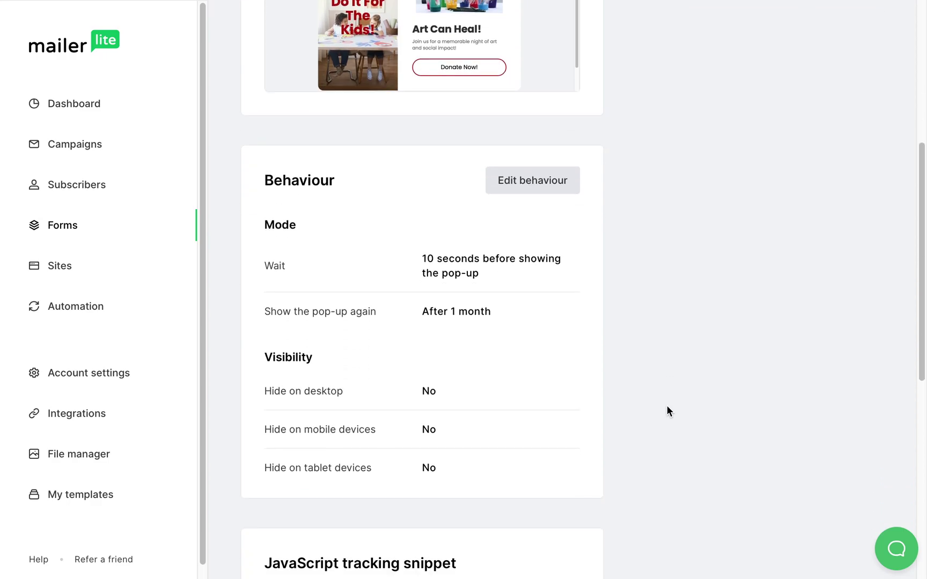
scroll(666, 406, down, 7)
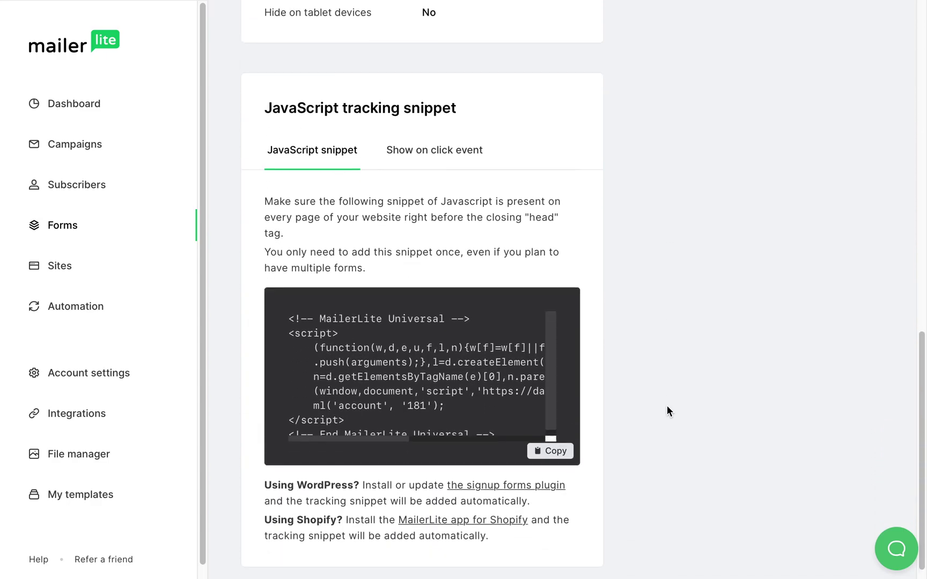